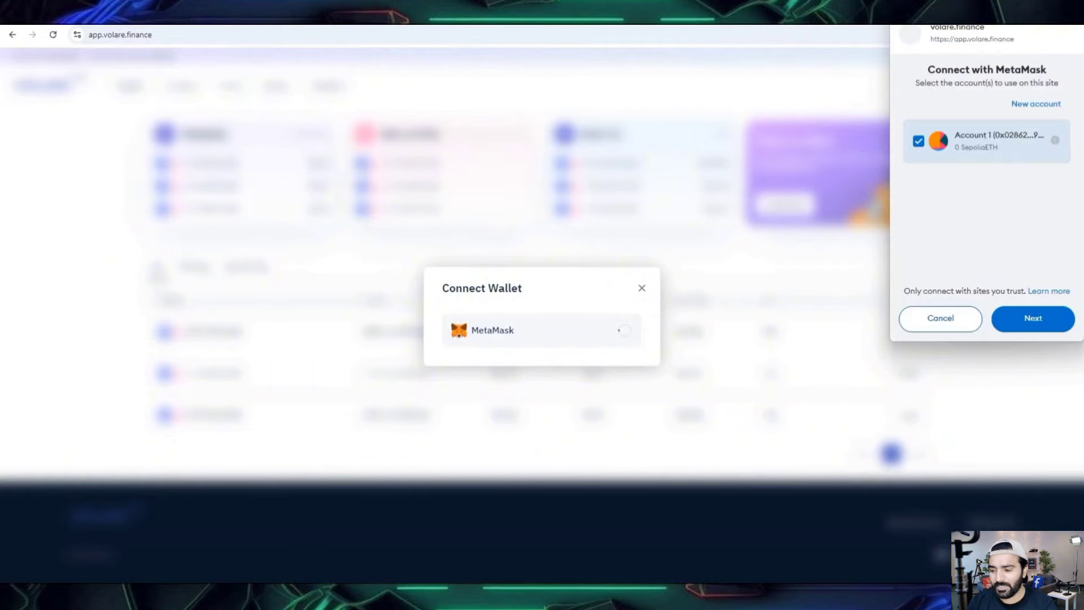
Connect the selected MetaMask account to the Volare site and approve the requested permissions.
{"action": "left_click", "coordinate": [1032, 318]}
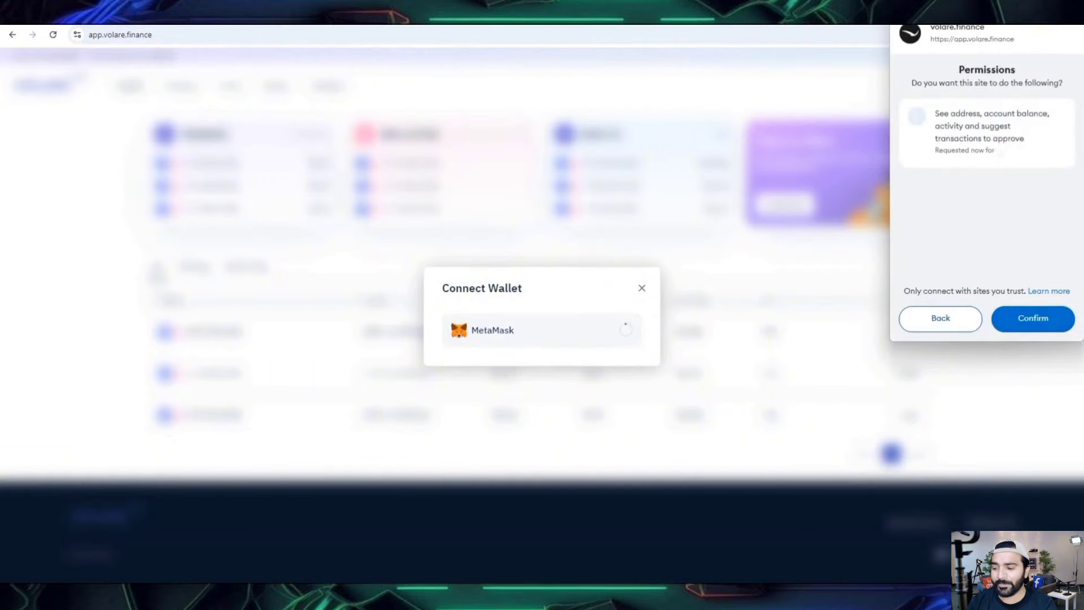
{"action": "left_click", "coordinate": [1033, 318]}
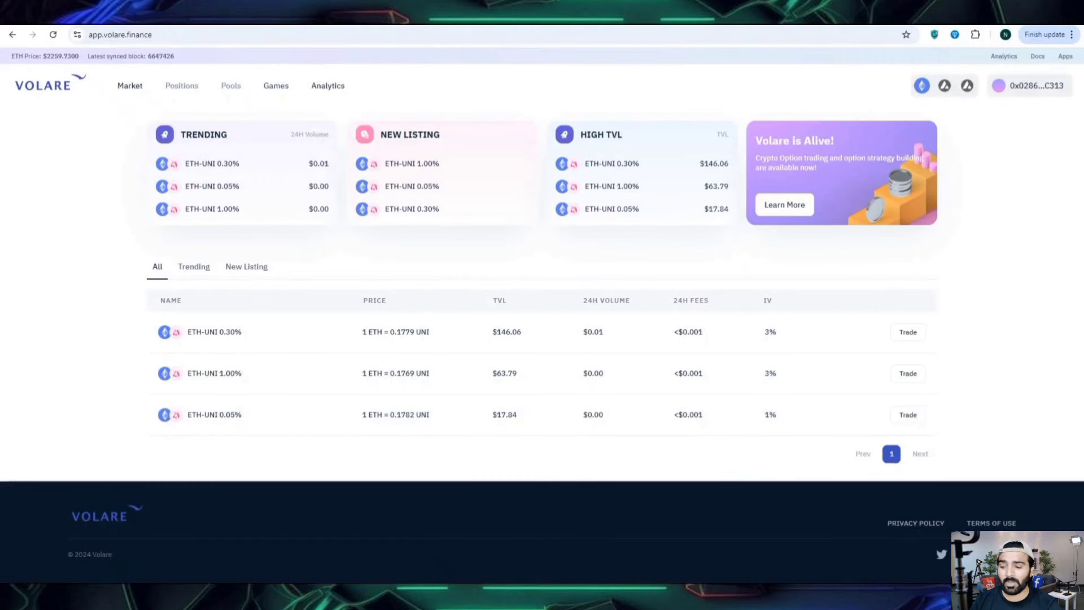
Open the WETH prediction game, try a long amount of 1 WETH, and review the transactions and contract links.
{"action": "left_click", "coordinate": [276, 85]}
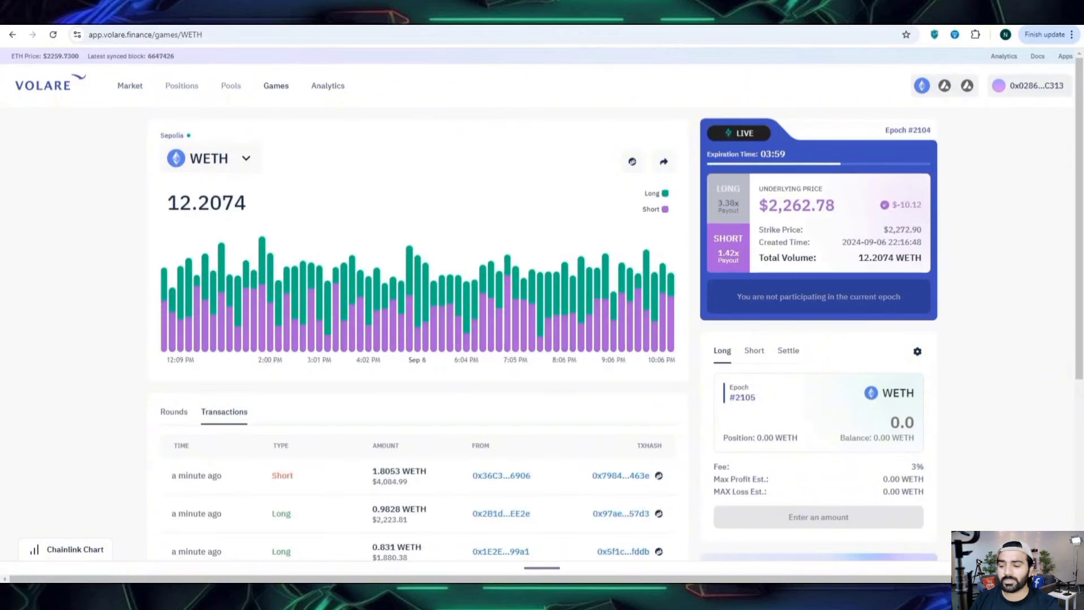
{"action": "scroll", "coordinate": [542, 310], "scroll_direction": "down", "scroll_amount": 2}
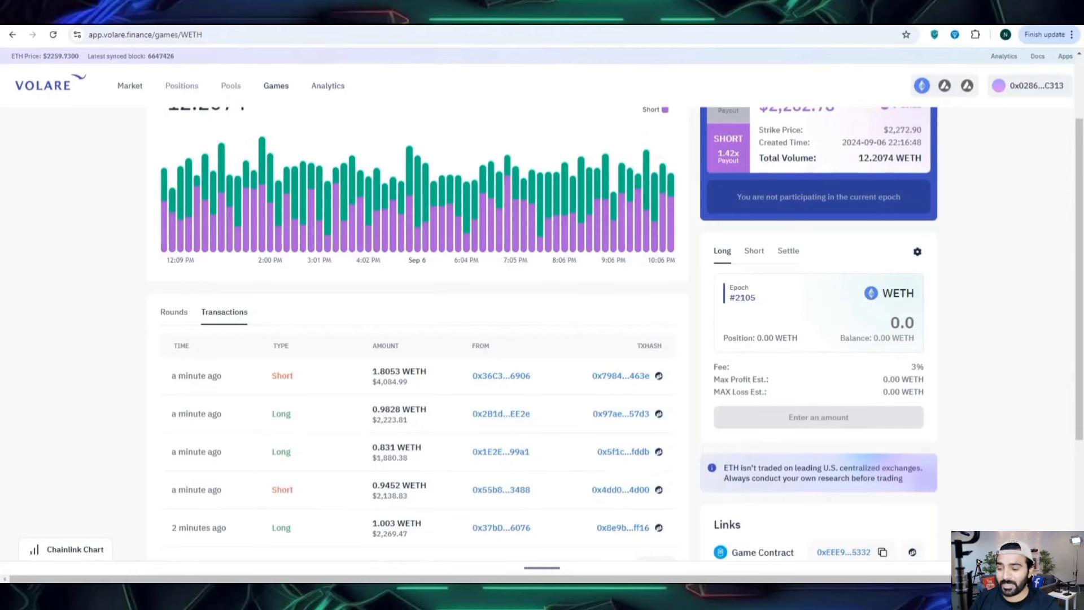
{"action": "type", "text": "1"}
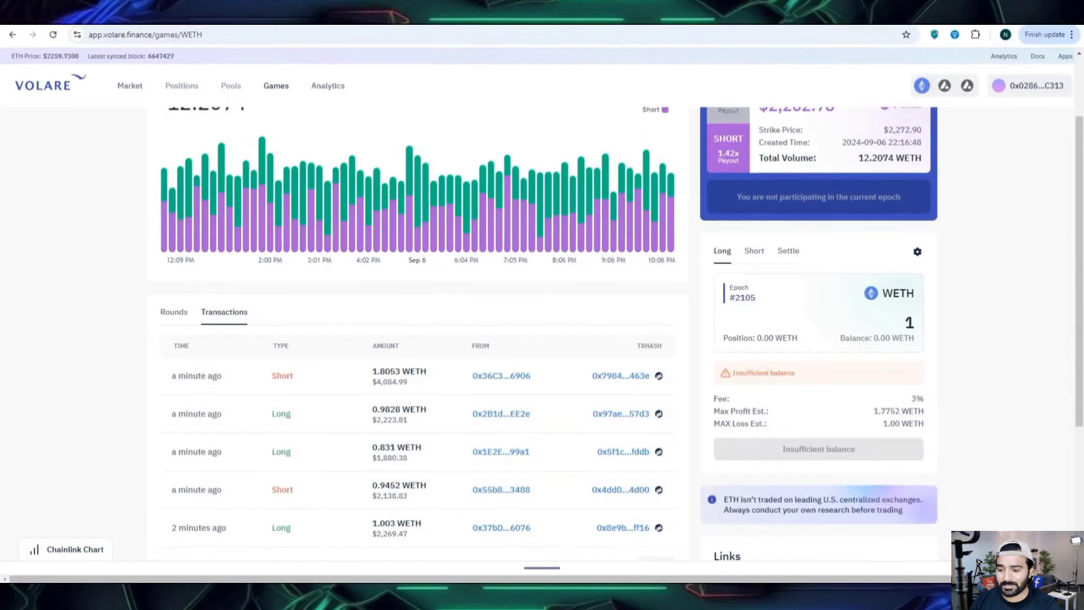
{"action": "scroll", "coordinate": [541, 311], "scroll_direction": "down", "scroll_amount": 4}
{"action": "scroll", "coordinate": [542, 333], "scroll_direction": "down", "scroll_amount": 1}
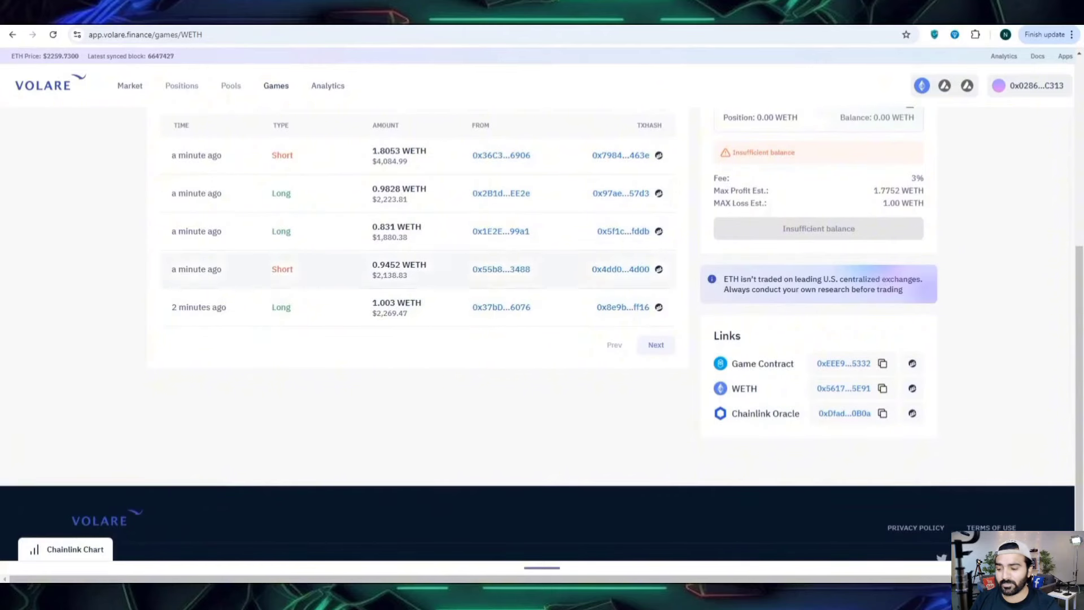
{"action": "scroll", "coordinate": [542, 333], "scroll_direction": "up", "scroll_amount": 4}
{"action": "scroll", "coordinate": [541, 333], "scroll_direction": "up", "scroll_amount": 1}
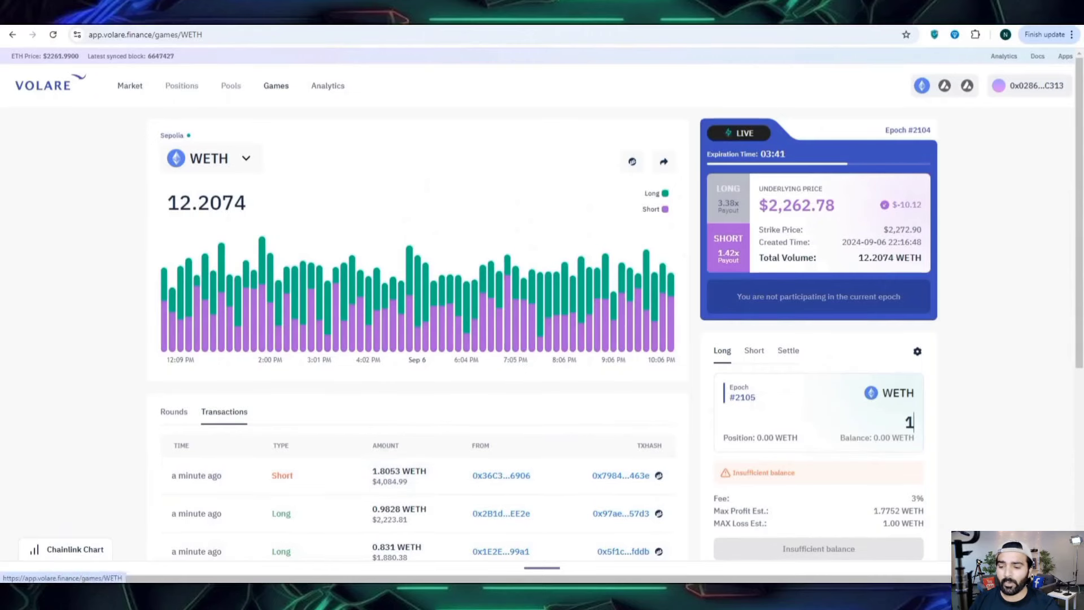
View the Volare analytics, followed by the market's Trending and New Listing pairs.
{"action": "left_click", "coordinate": [328, 86]}
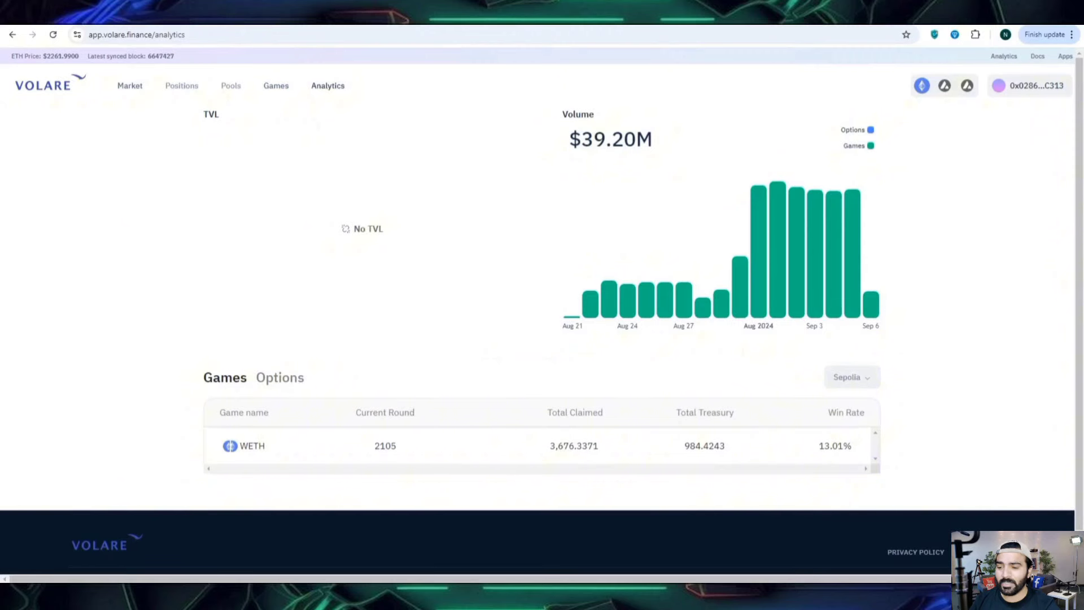
{"action": "left_click", "coordinate": [129, 85]}
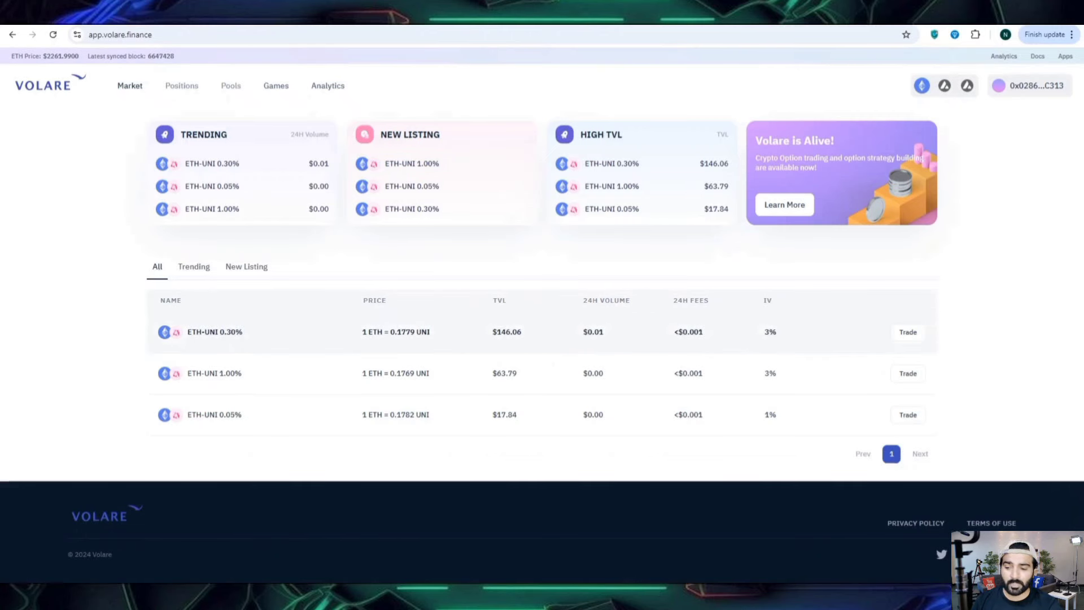
{"action": "left_click", "coordinate": [194, 266]}
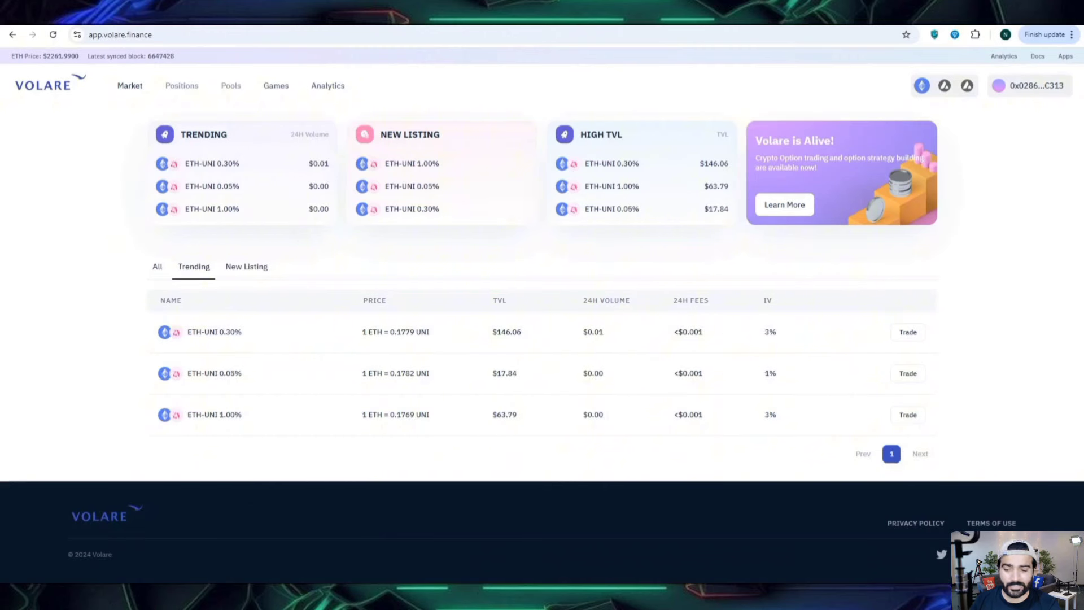
{"action": "left_click", "coordinate": [247, 266]}
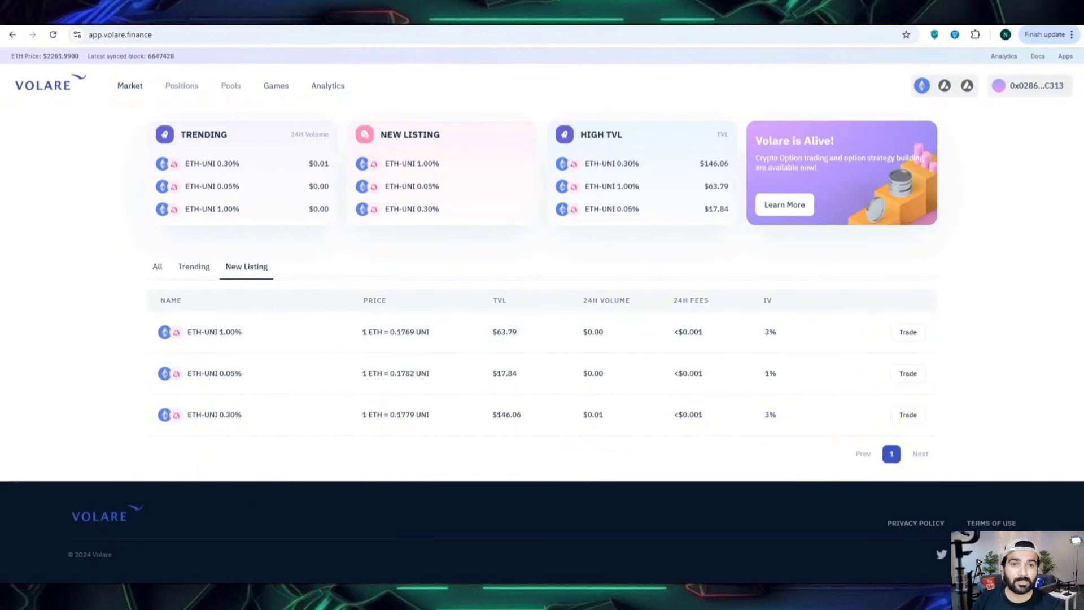
Switch Volare to the Avalanche network, approving its addition and the network change in MetaMask.
{"action": "left_click", "coordinate": [944, 85]}
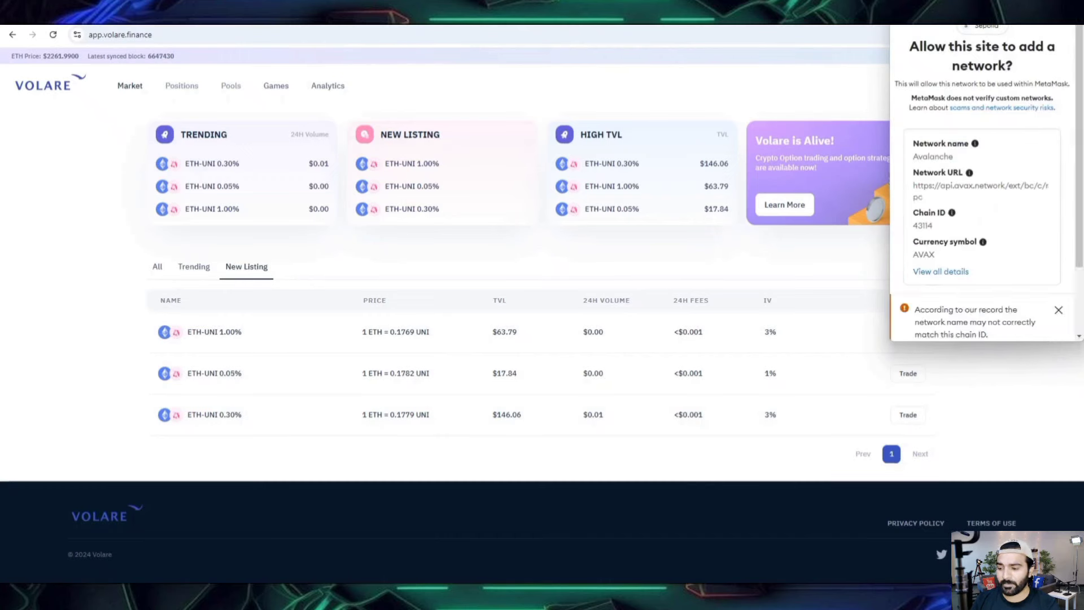
{"action": "scroll", "coordinate": [985, 181], "scroll_direction": "down", "scroll_amount": 2}
{"action": "left_click", "coordinate": [1025, 319]}
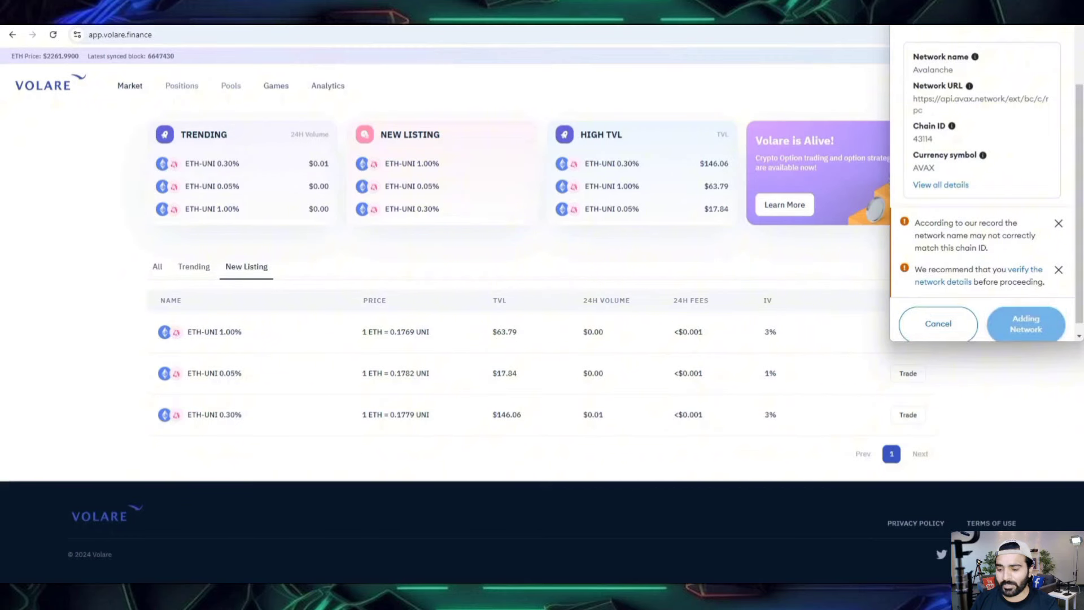
{"action": "left_click", "coordinate": [1032, 318]}
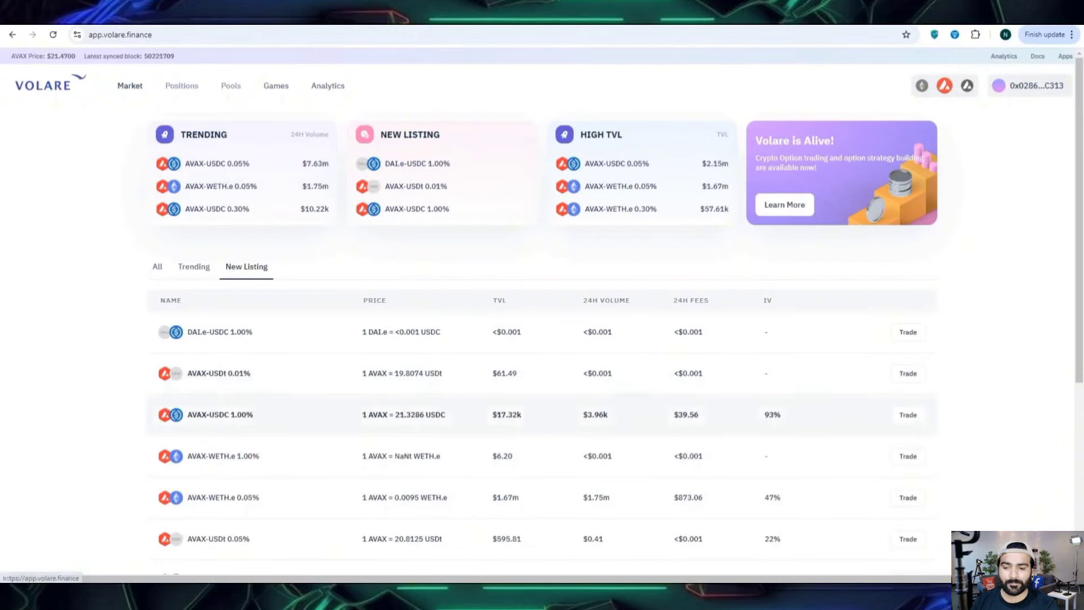
Check the Games and Analytics pages while on the Avalanche network.
{"action": "left_click", "coordinate": [276, 85]}
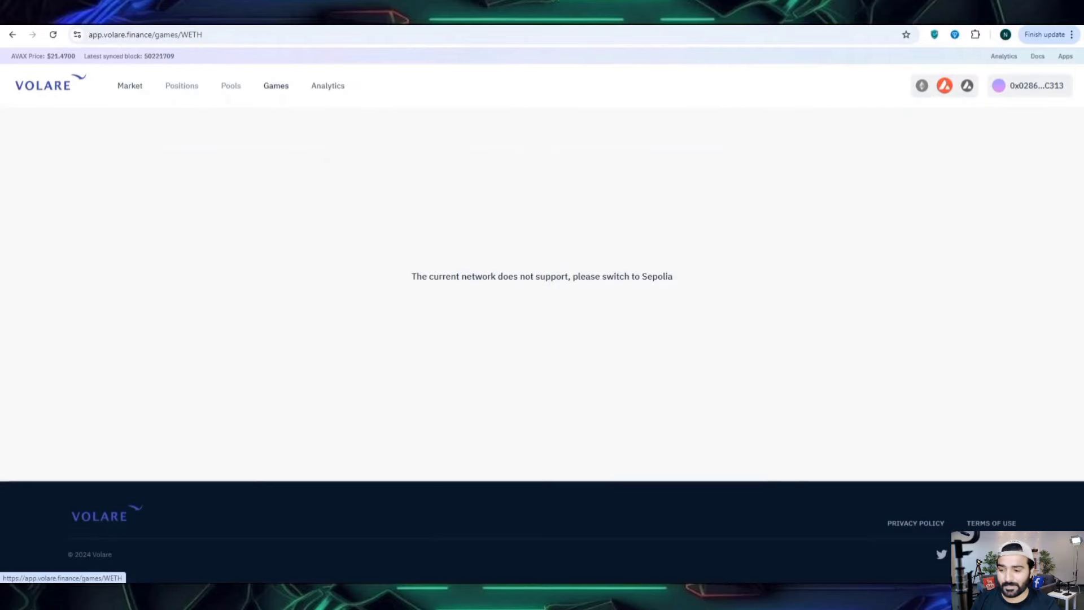
{"action": "left_click", "coordinate": [328, 85]}
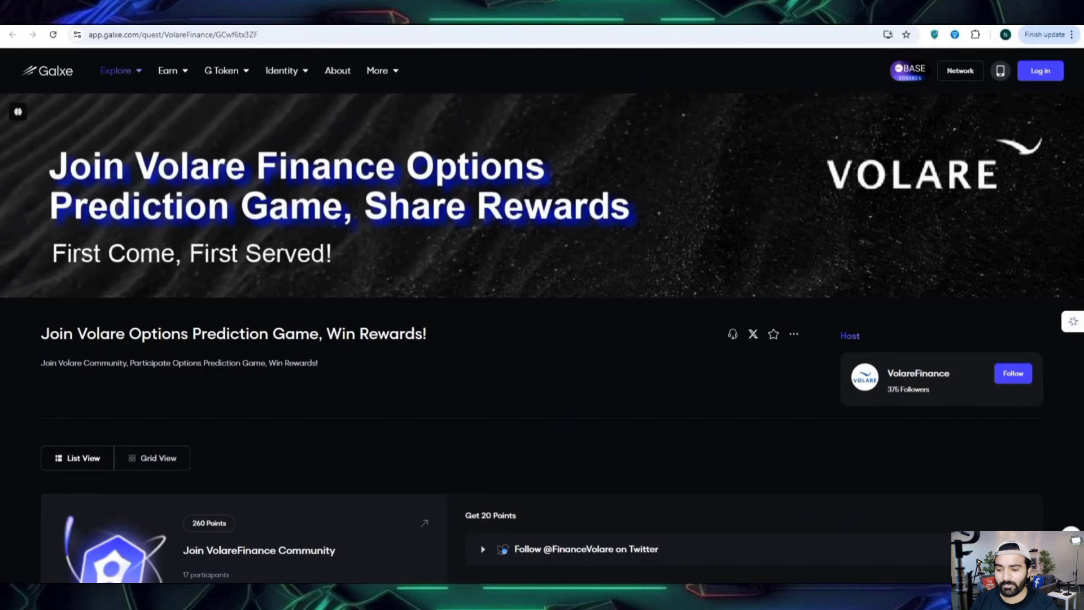
Examine the Volare Options Prediction Game quest on Galxe, including its tasks and rewards.
{"action": "scroll", "coordinate": [542, 316], "scroll_direction": "down", "scroll_amount": 5}
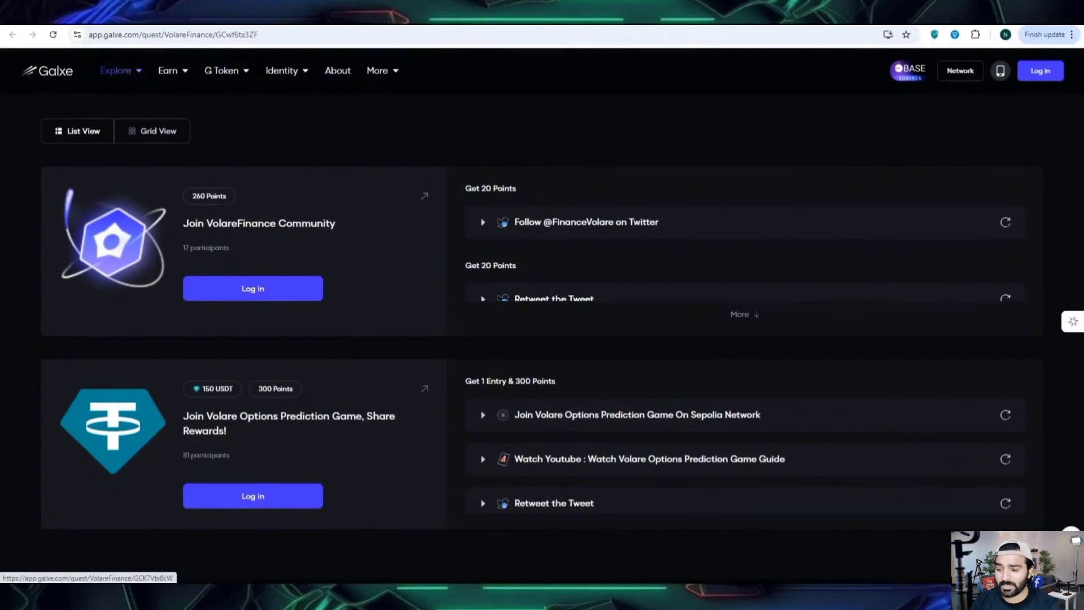
{"action": "scroll", "coordinate": [542, 310], "scroll_direction": "down", "scroll_amount": 4}
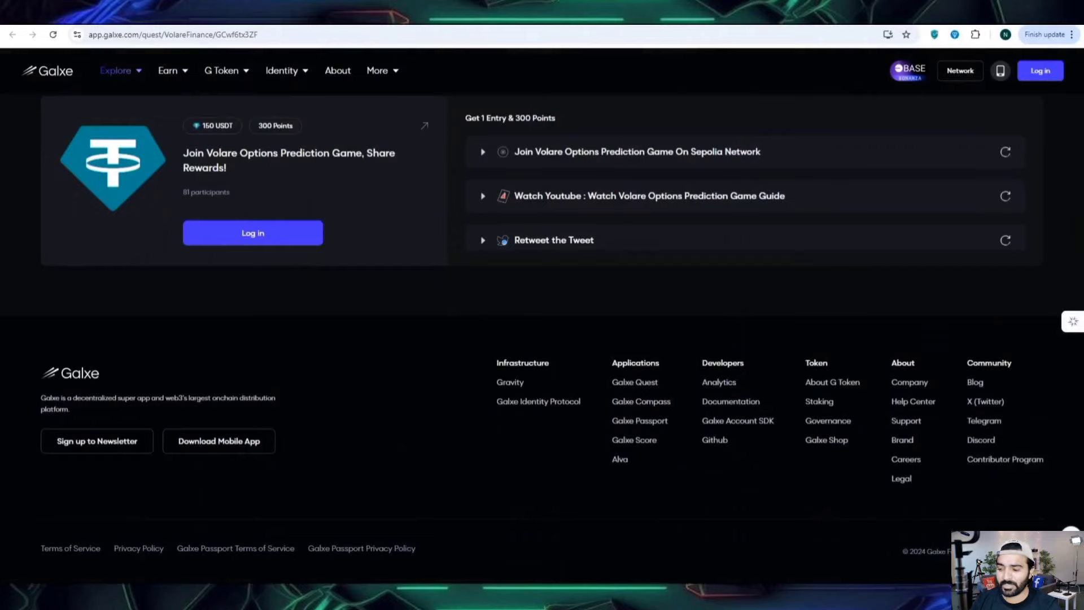
{"action": "scroll", "coordinate": [542, 316], "scroll_direction": "up", "scroll_amount": 10}
{"action": "left_click_drag", "start_coordinate": [286, 334], "coordinate": [34, 101]}
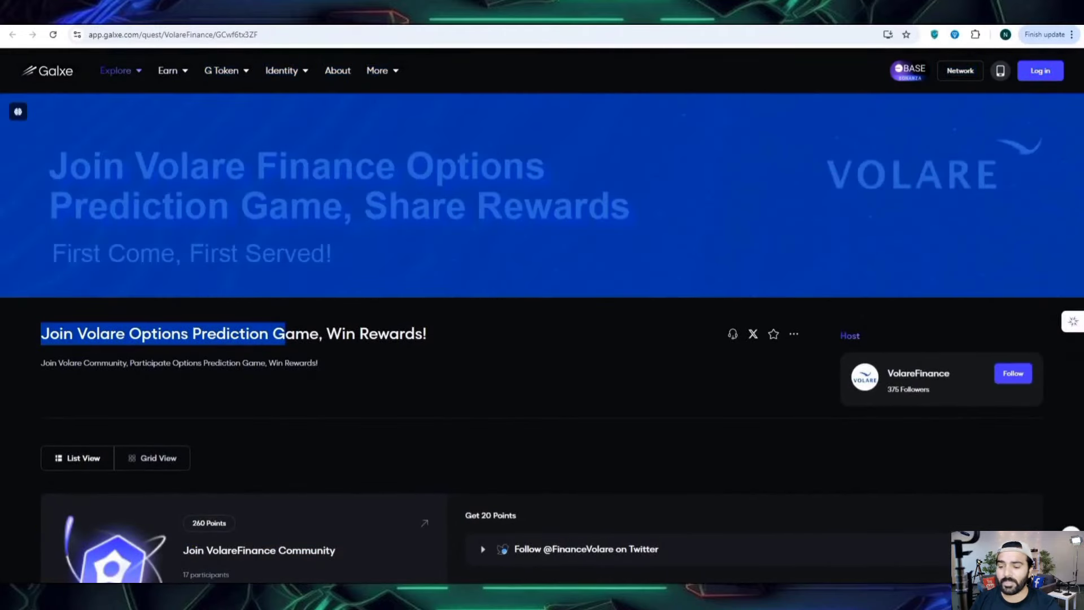
{"action": "left_click", "coordinate": [18, 111]}
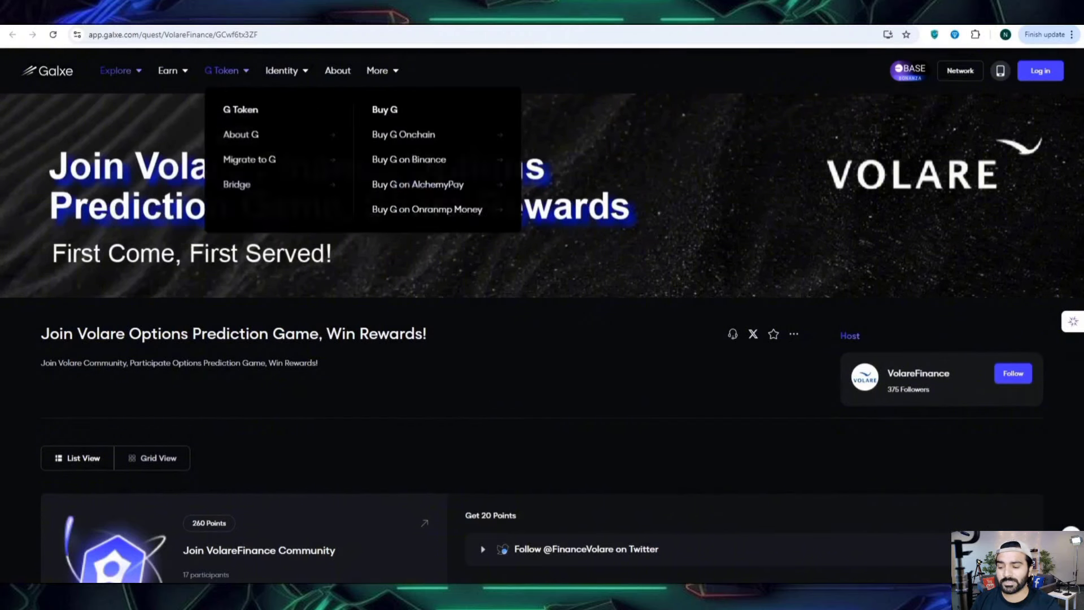
{"action": "mouse_move", "coordinate": [281, 70]}
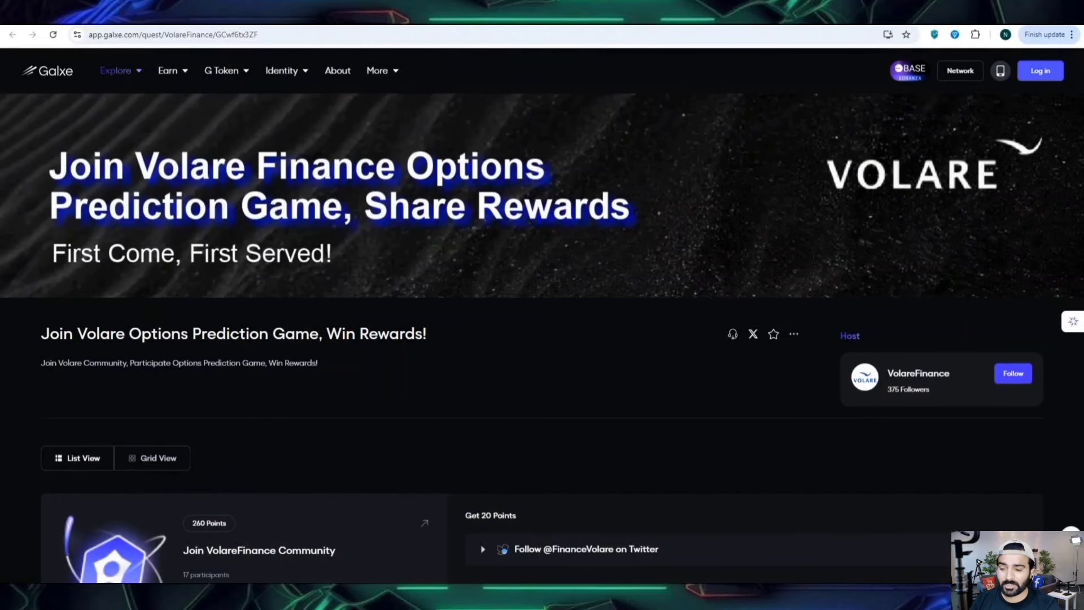
Log in to Galxe with MetaMask, connecting Account 1 and approving the sign-in request.
{"action": "left_click", "coordinate": [1040, 71]}
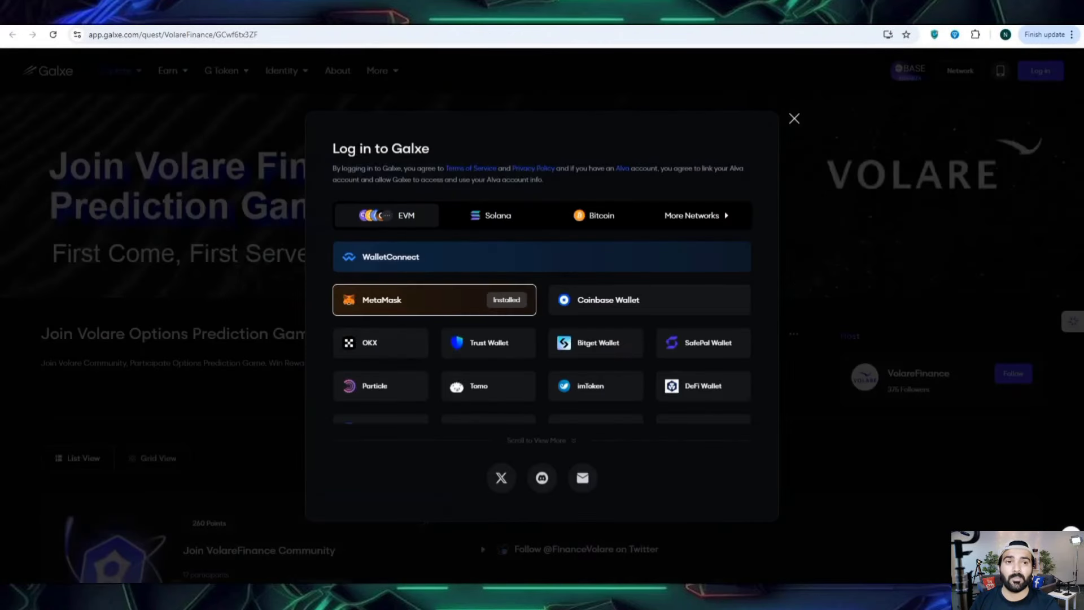
{"action": "left_click", "coordinate": [395, 300]}
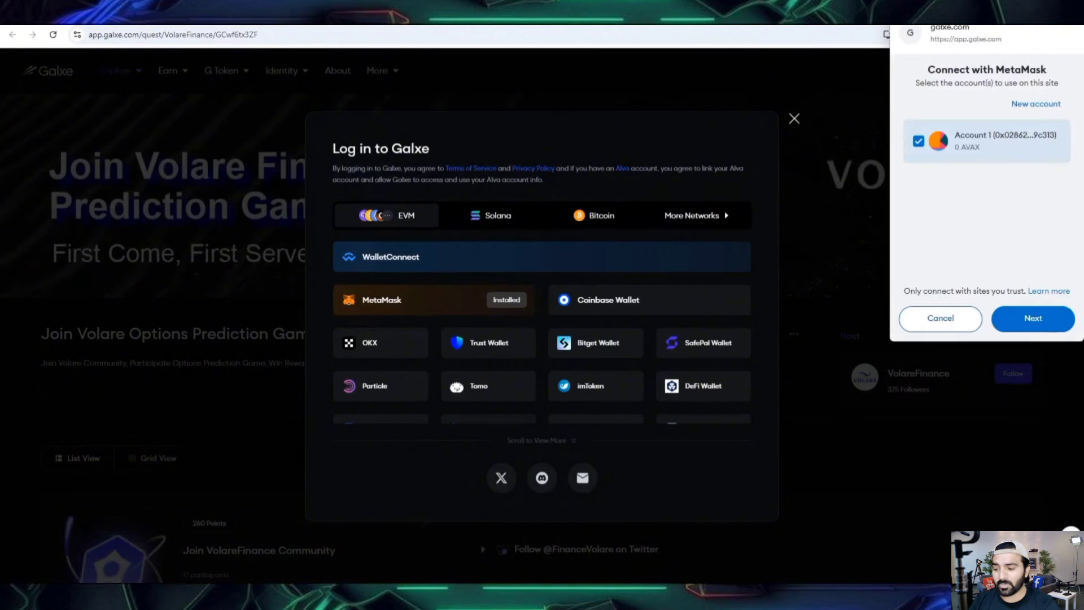
{"action": "left_click", "coordinate": [1033, 318]}
{"action": "left_click", "coordinate": [1033, 318]}
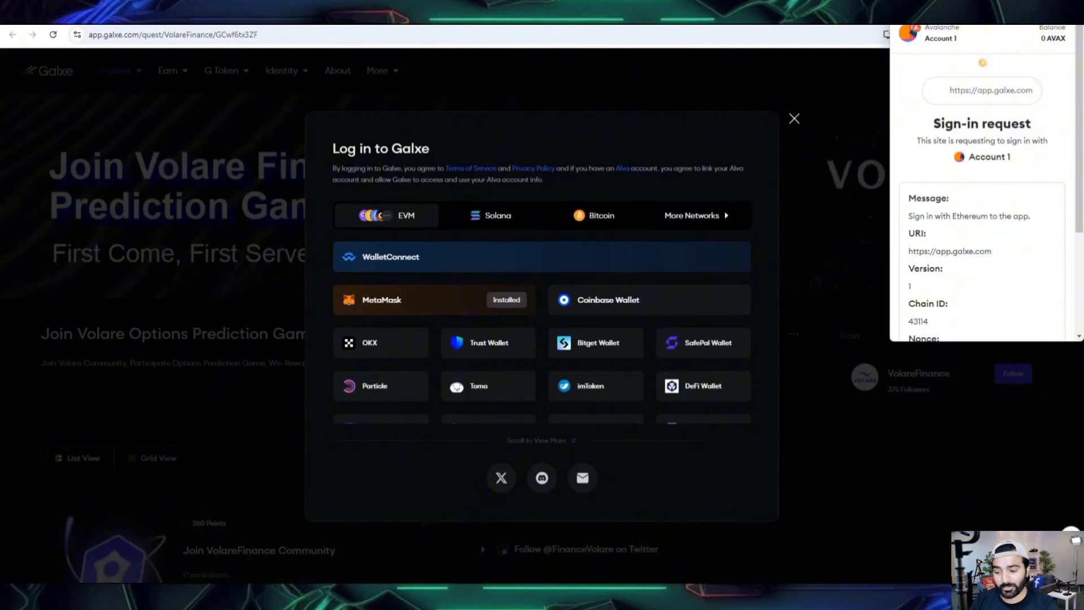
{"action": "scroll", "coordinate": [982, 254], "scroll_direction": "down", "scroll_amount": 3}
{"action": "left_click", "coordinate": [1026, 316]}
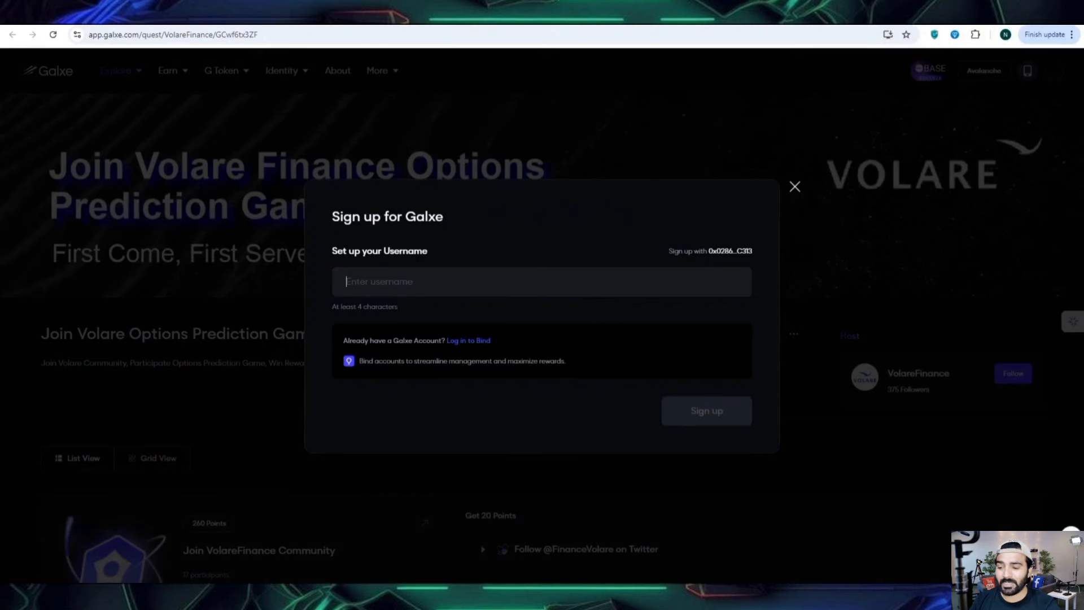
Sign up for Galxe with the username "wghfuih" and confirm the wallet as the unchangeable primary address.
{"action": "type", "text": "wghfuih"}
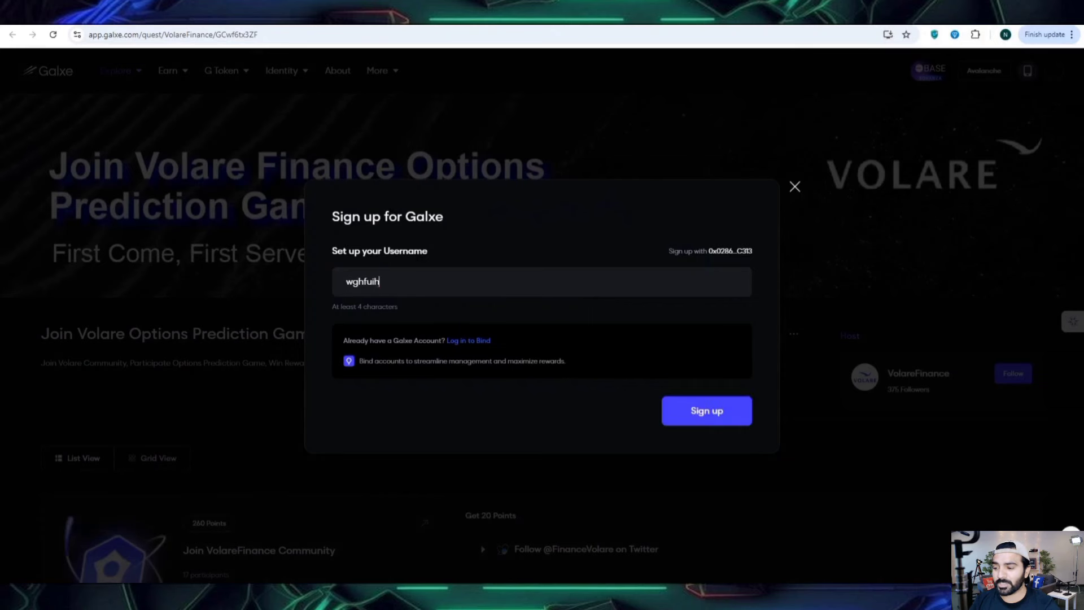
{"action": "key", "text": "Return"}
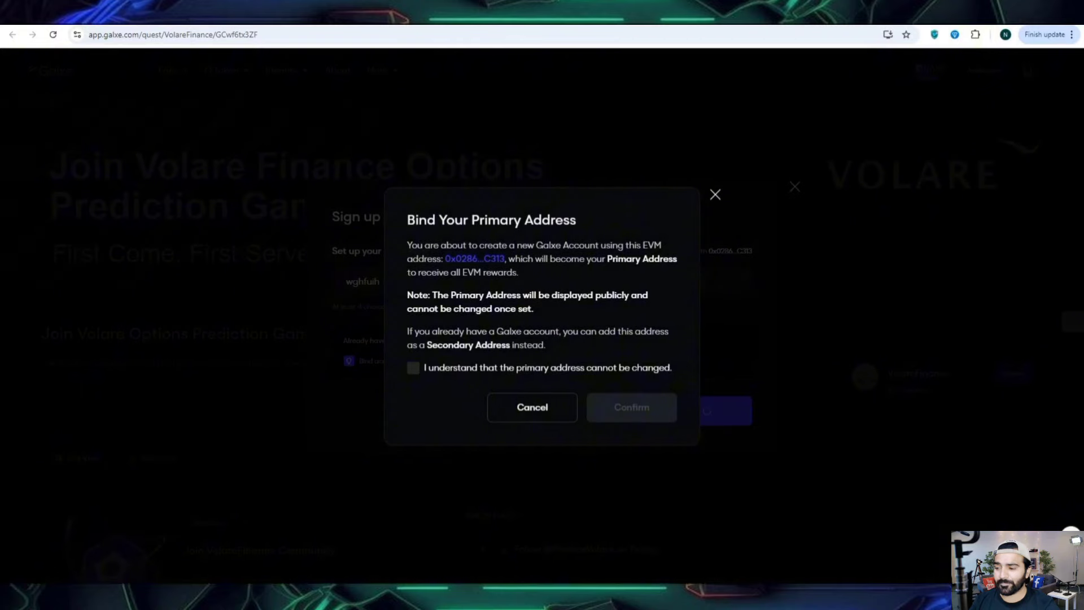
{"action": "left_click", "coordinate": [413, 368]}
{"action": "left_click", "coordinate": [631, 407]}
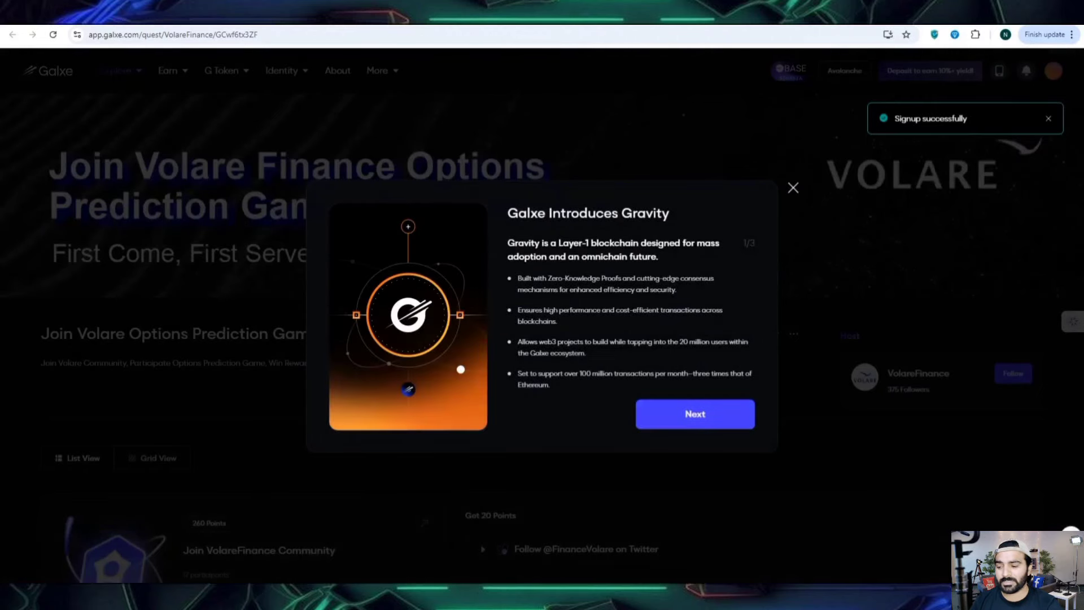
Go through the three-page Gravity introduction and close it.
{"action": "left_click", "coordinate": [695, 414]}
{"action": "left_click", "coordinate": [694, 414]}
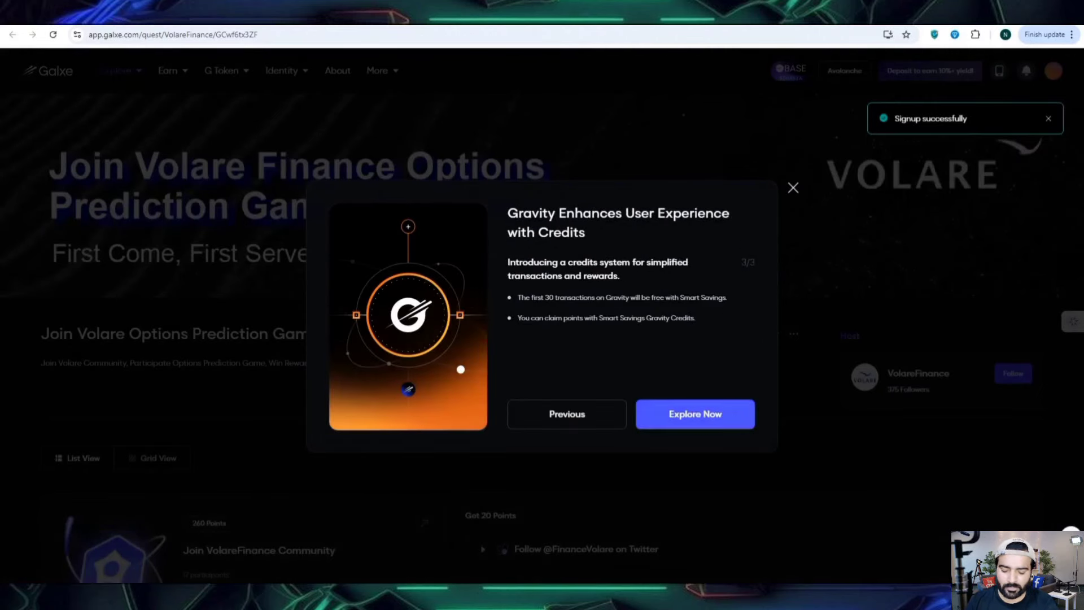
{"action": "left_click", "coordinate": [695, 414]}
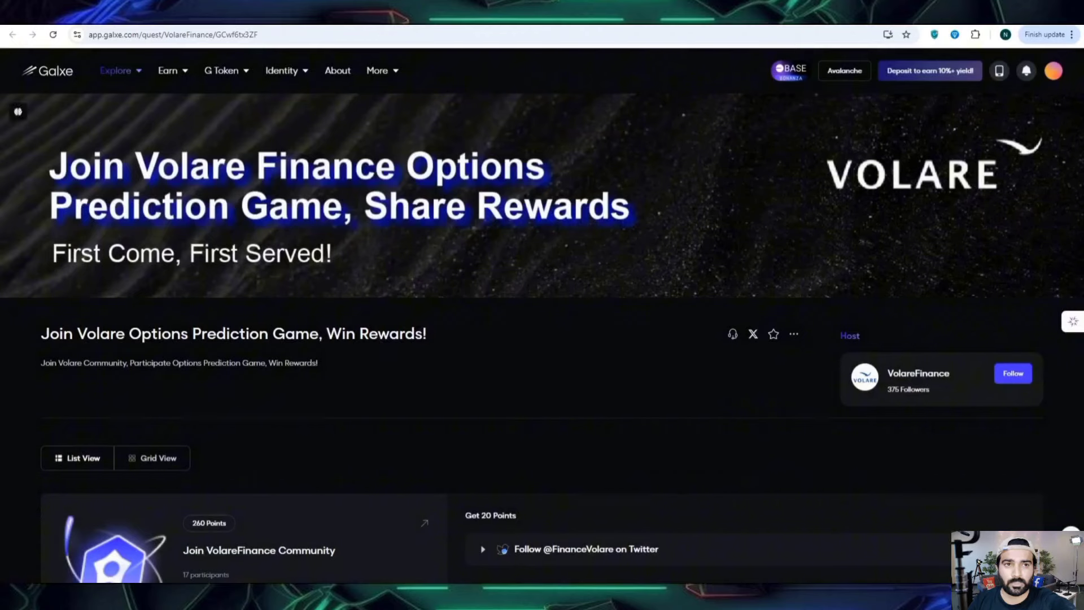
Review the community and prediction game tasks on the Volare quest page while signed in.
{"action": "scroll", "coordinate": [733, 316], "scroll_direction": "down", "scroll_amount": 5}
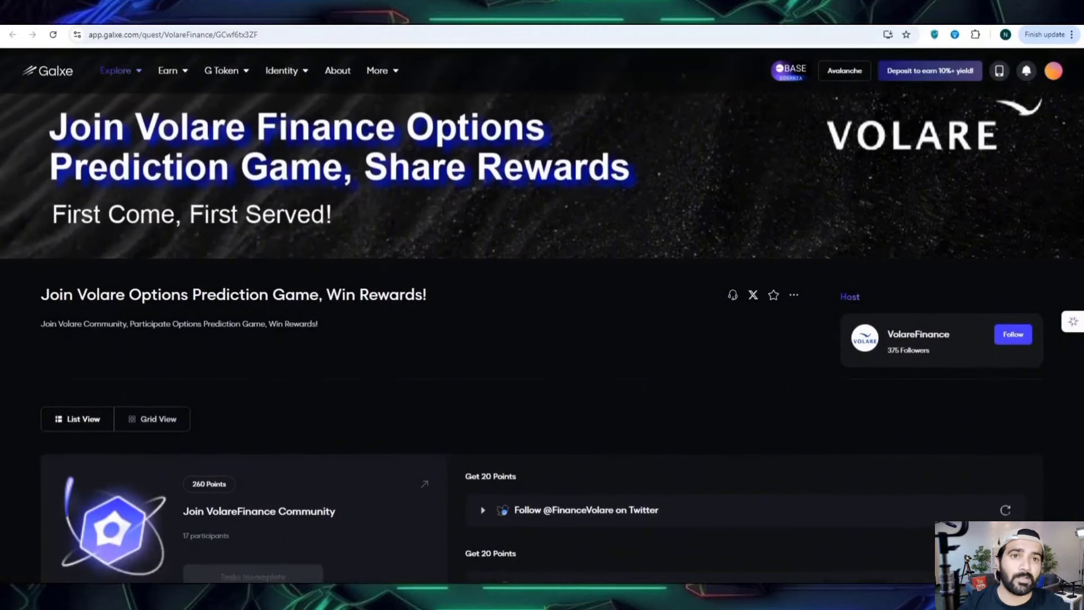
{"action": "scroll", "coordinate": [734, 328], "scroll_direction": "down", "scroll_amount": 6}
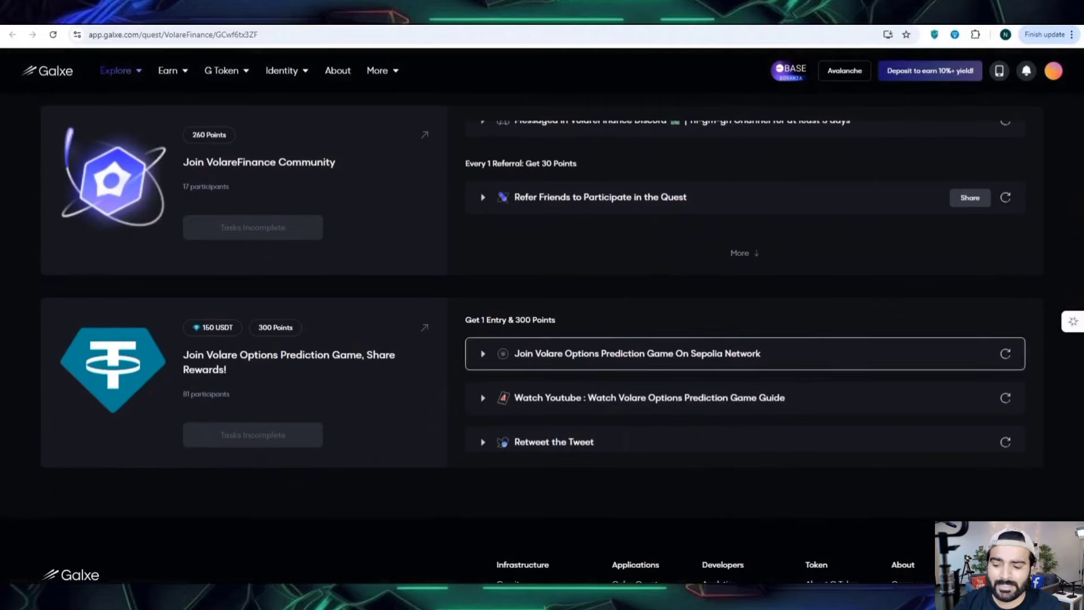
{"action": "scroll", "coordinate": [734, 356], "scroll_direction": "down", "scroll_amount": 5}
{"action": "scroll", "coordinate": [542, 305], "scroll_direction": "up", "scroll_amount": 15}
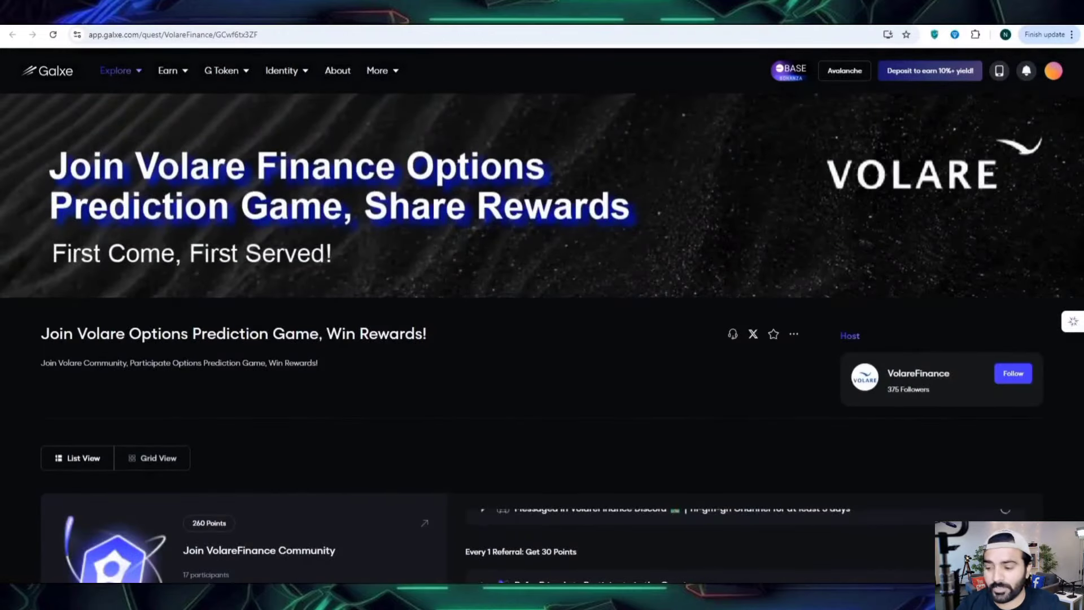
{"action": "mouse_move", "coordinate": [999, 70]}
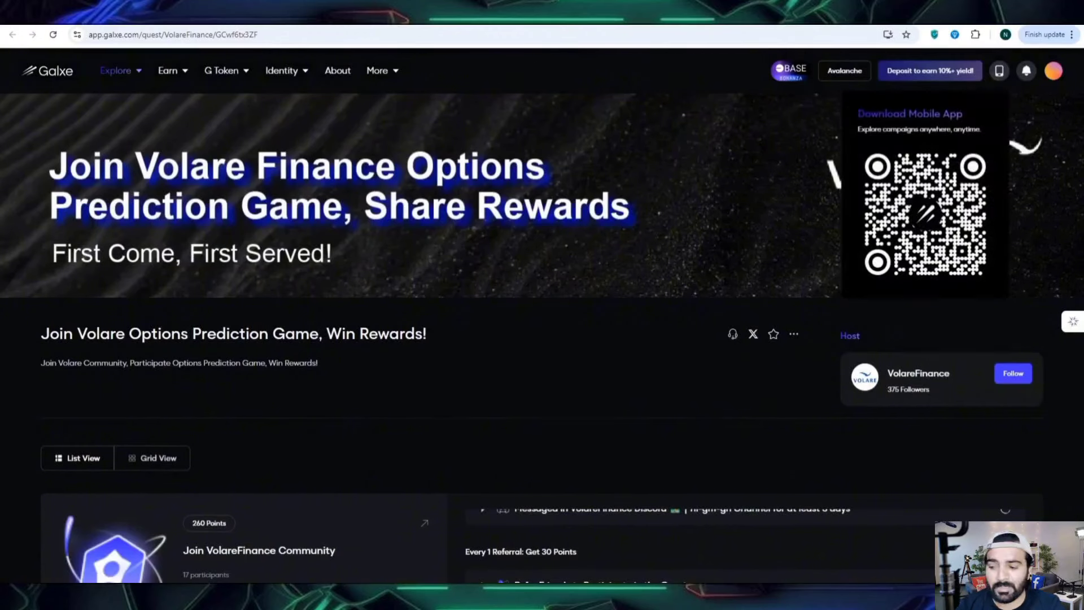
{"action": "mouse_move", "coordinate": [1053, 71]}
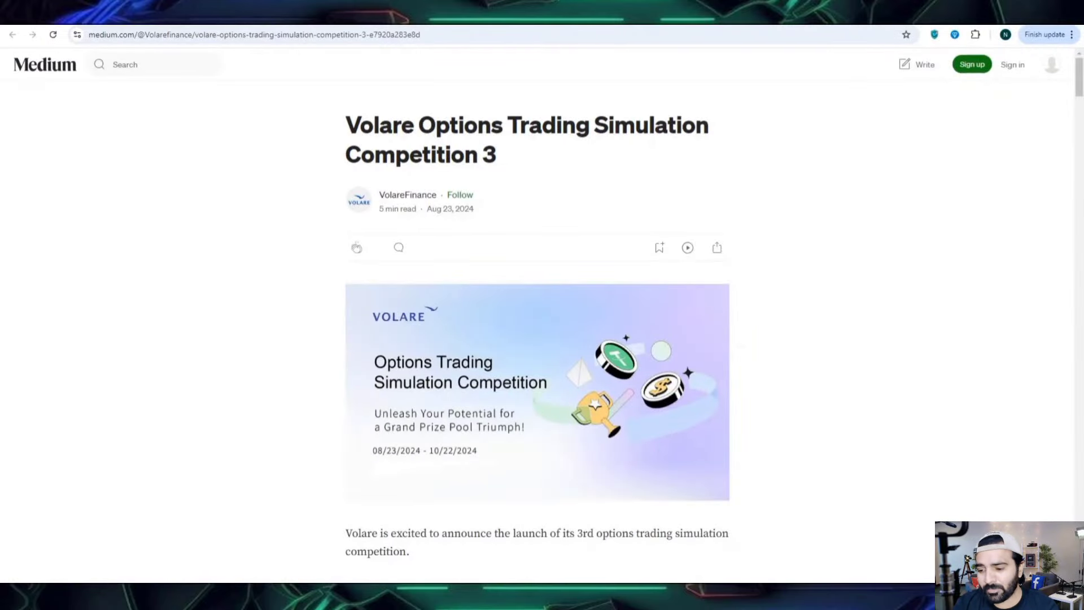
Read the Medium article on Volare Options Trading Simulation Competition 3, covering its event duration, prizes and participation instructions.
{"action": "scroll", "coordinate": [537, 316], "scroll_direction": "down", "scroll_amount": 15}
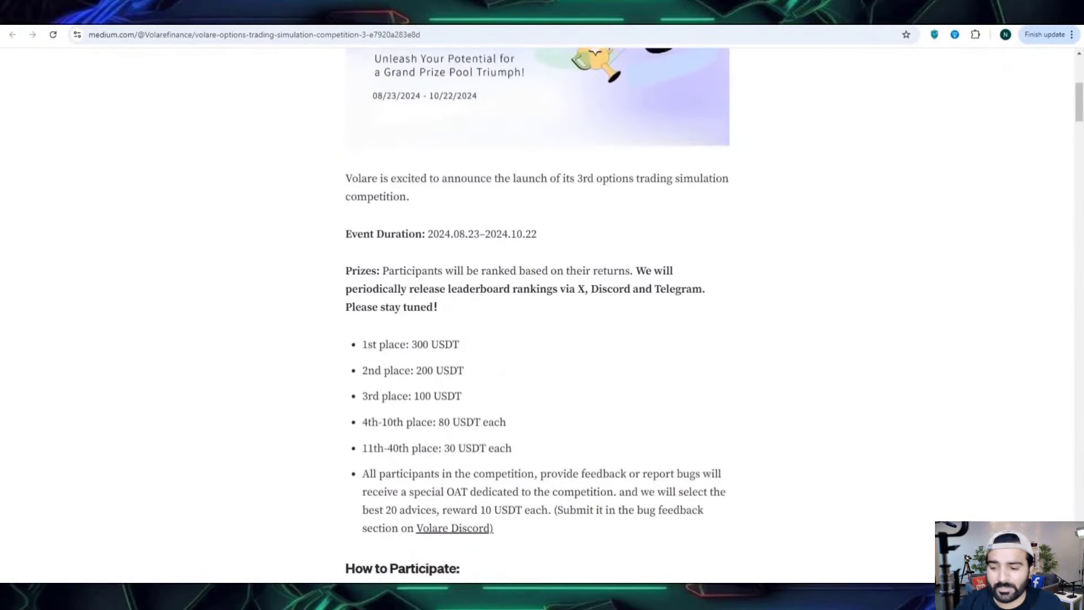
{"action": "scroll", "coordinate": [536, 316], "scroll_direction": "down", "scroll_amount": 15}
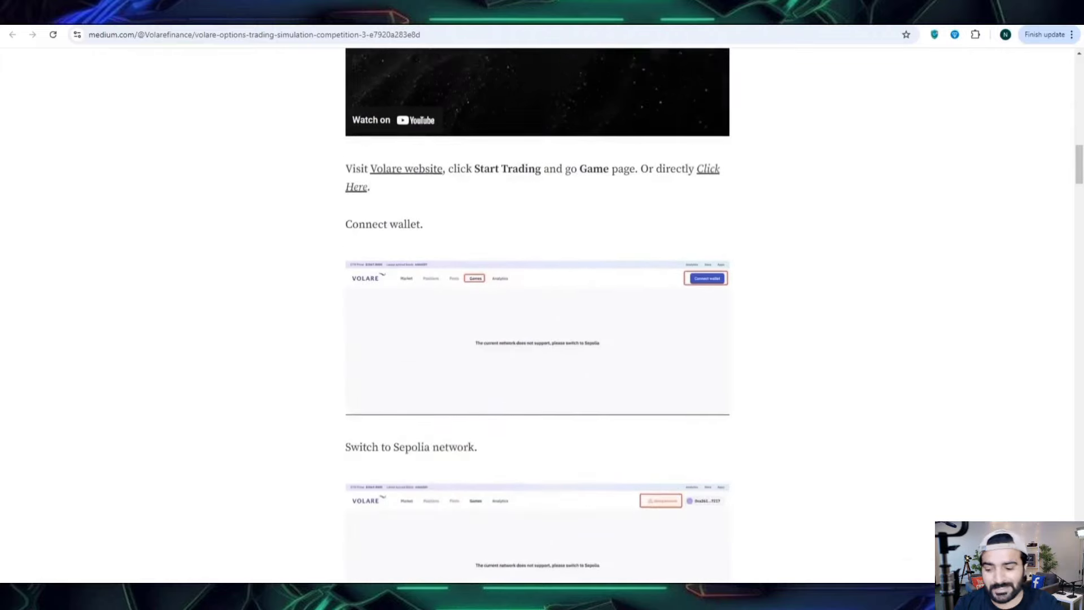
{"action": "scroll", "coordinate": [537, 316], "scroll_direction": "down", "scroll_amount": 15}
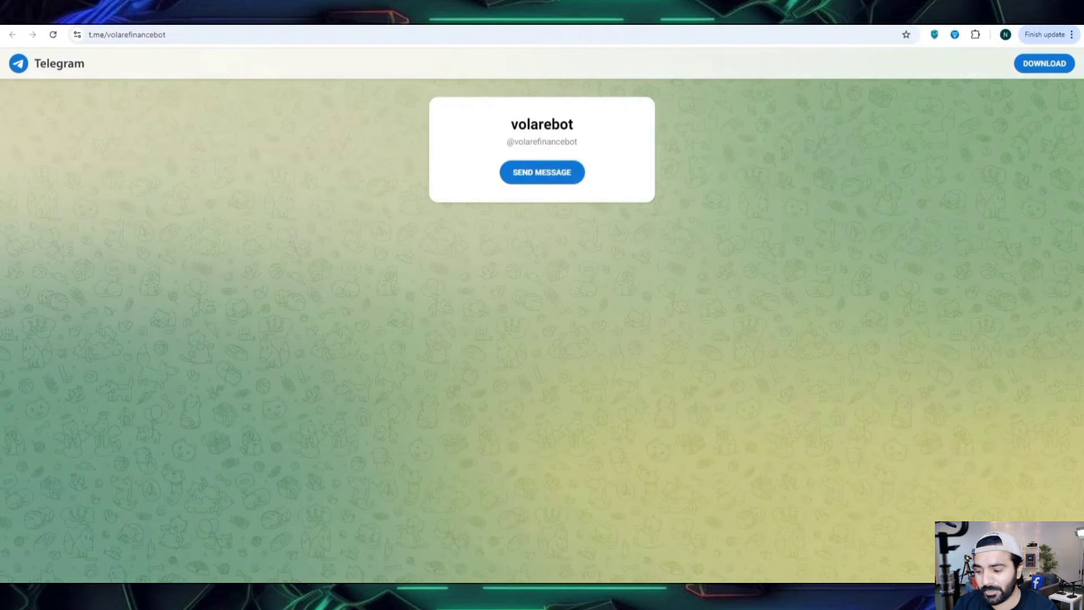
Close the volarebot Telegram page and review VolareFinance's X post with the Competition 3 leaderboard update.
{"action": "key", "text": "ctrl+w"}
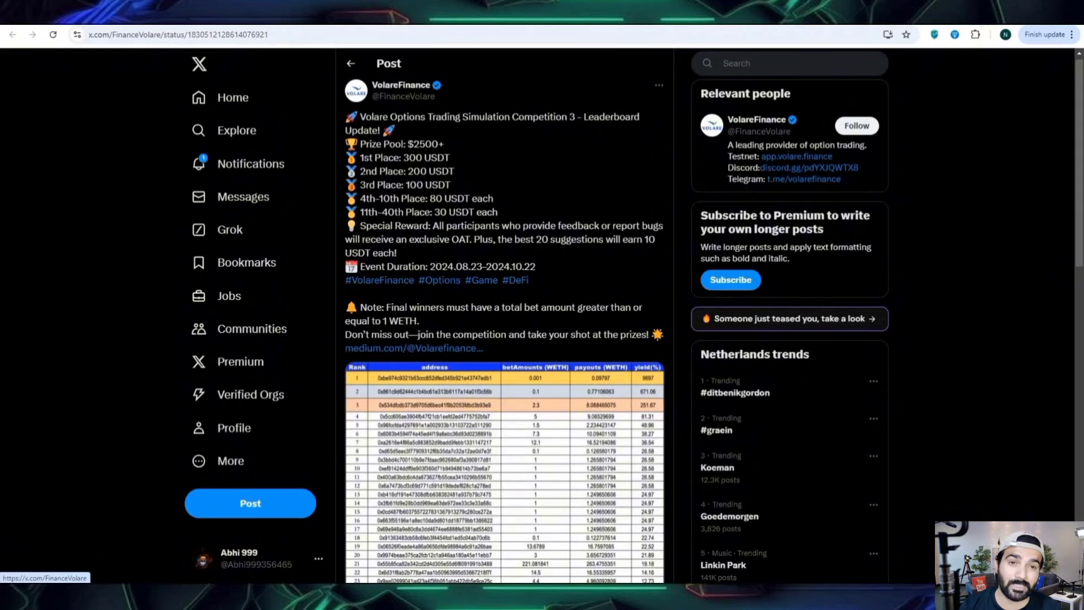
{"action": "scroll", "coordinate": [508, 254], "scroll_direction": "down", "scroll_amount": 10}
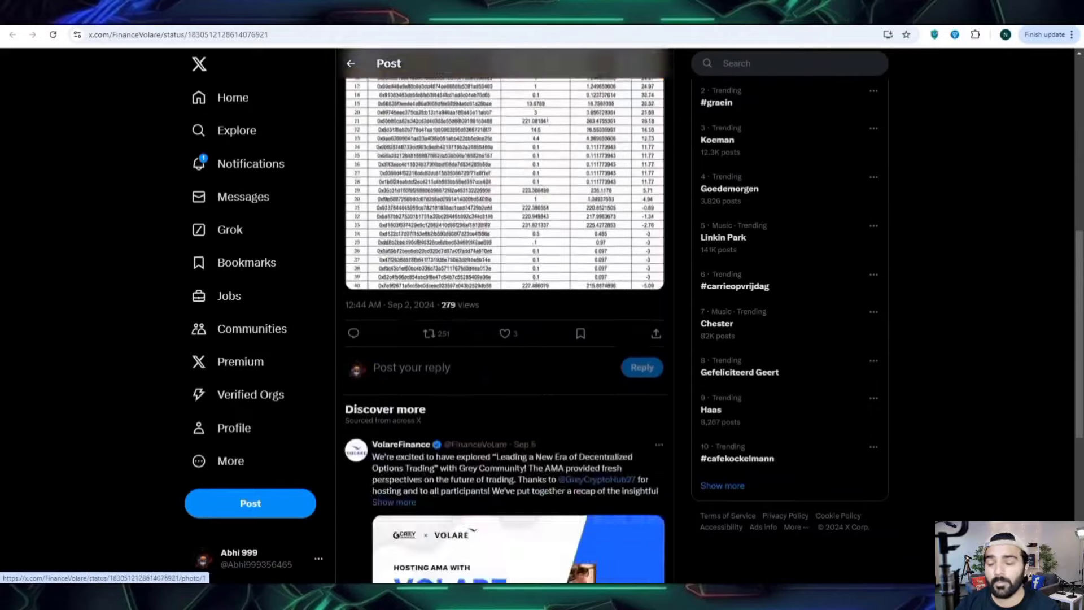
{"action": "scroll", "coordinate": [508, 338], "scroll_direction": "up", "scroll_amount": 10}
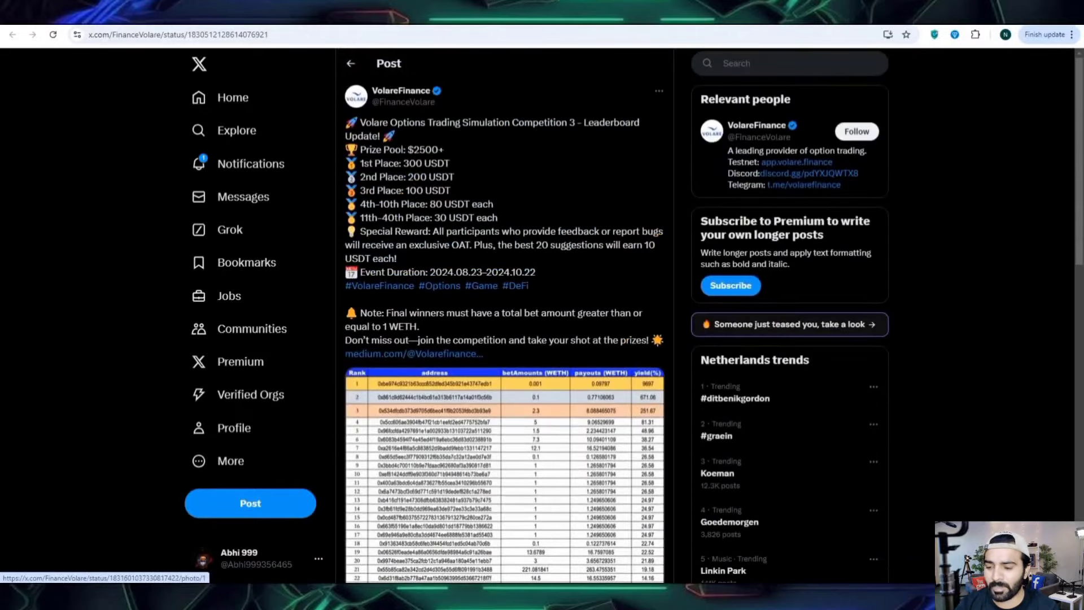